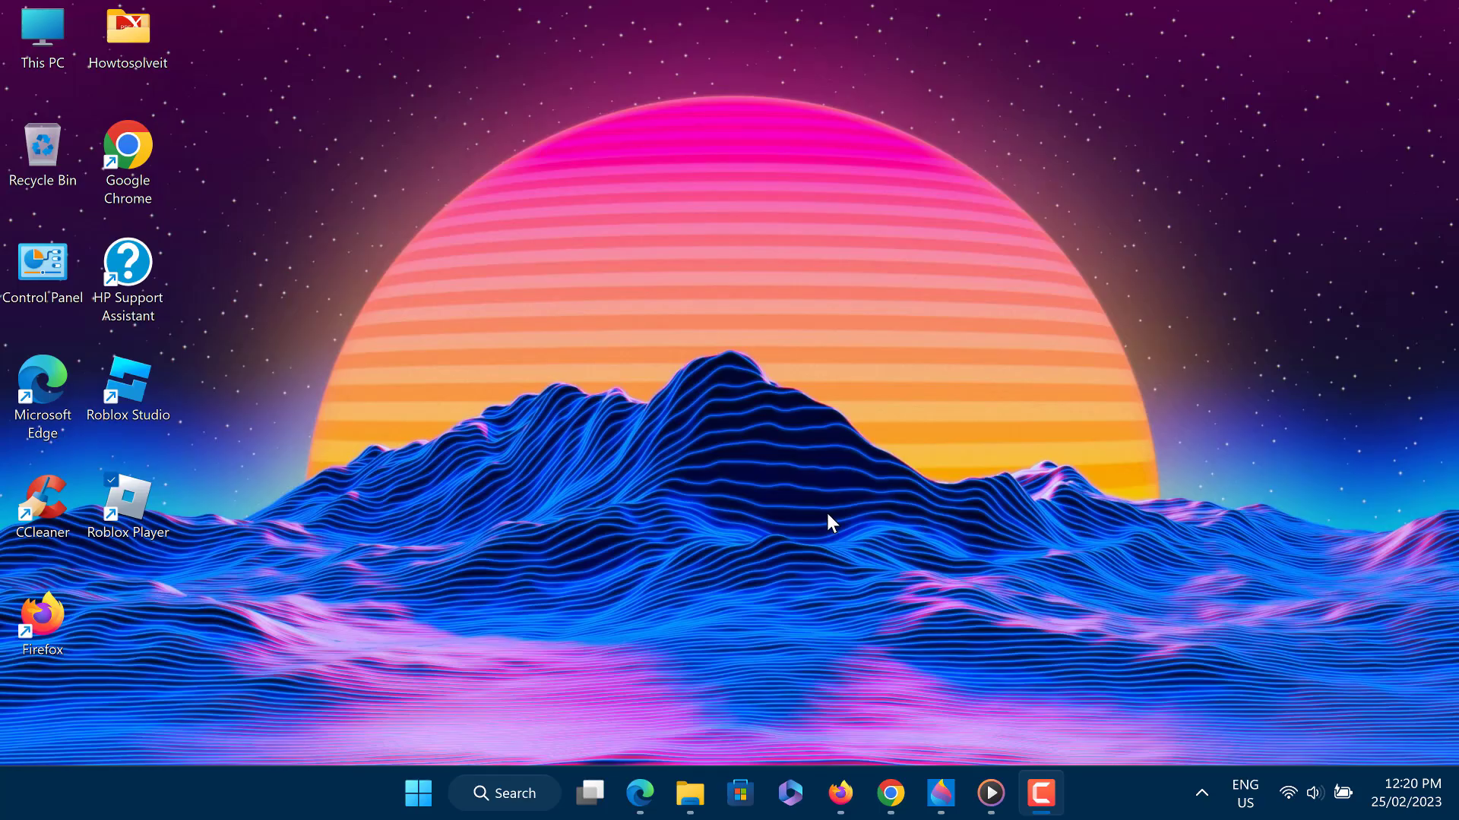
- Launch Roblox Player, then view Downdetector's Roblox page showing no current problems
double_click(128, 501)
left_click(641, 792)
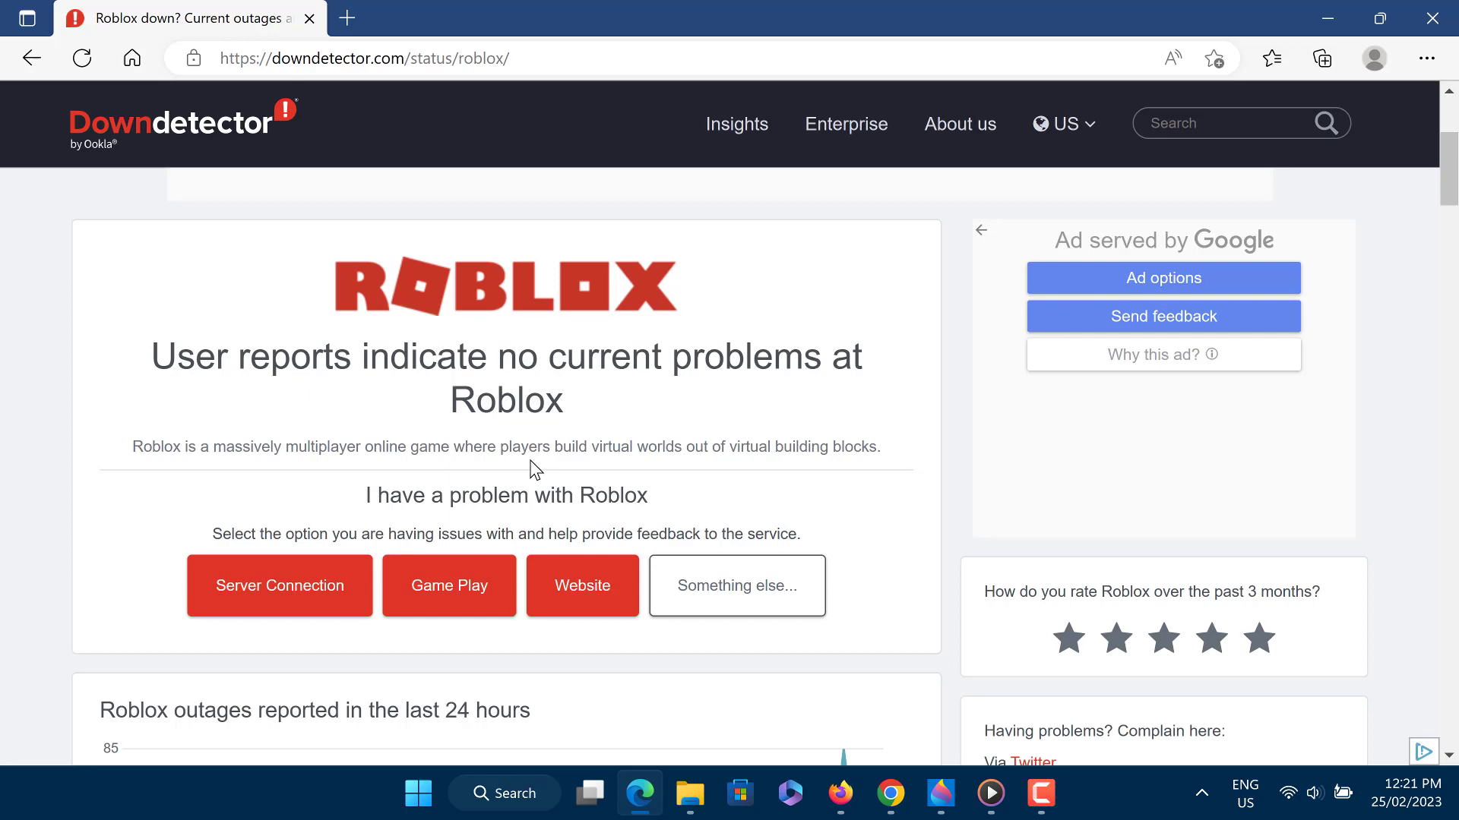
scroll(177, 546, "down", 3)
scroll(177, 546, "down", 1)
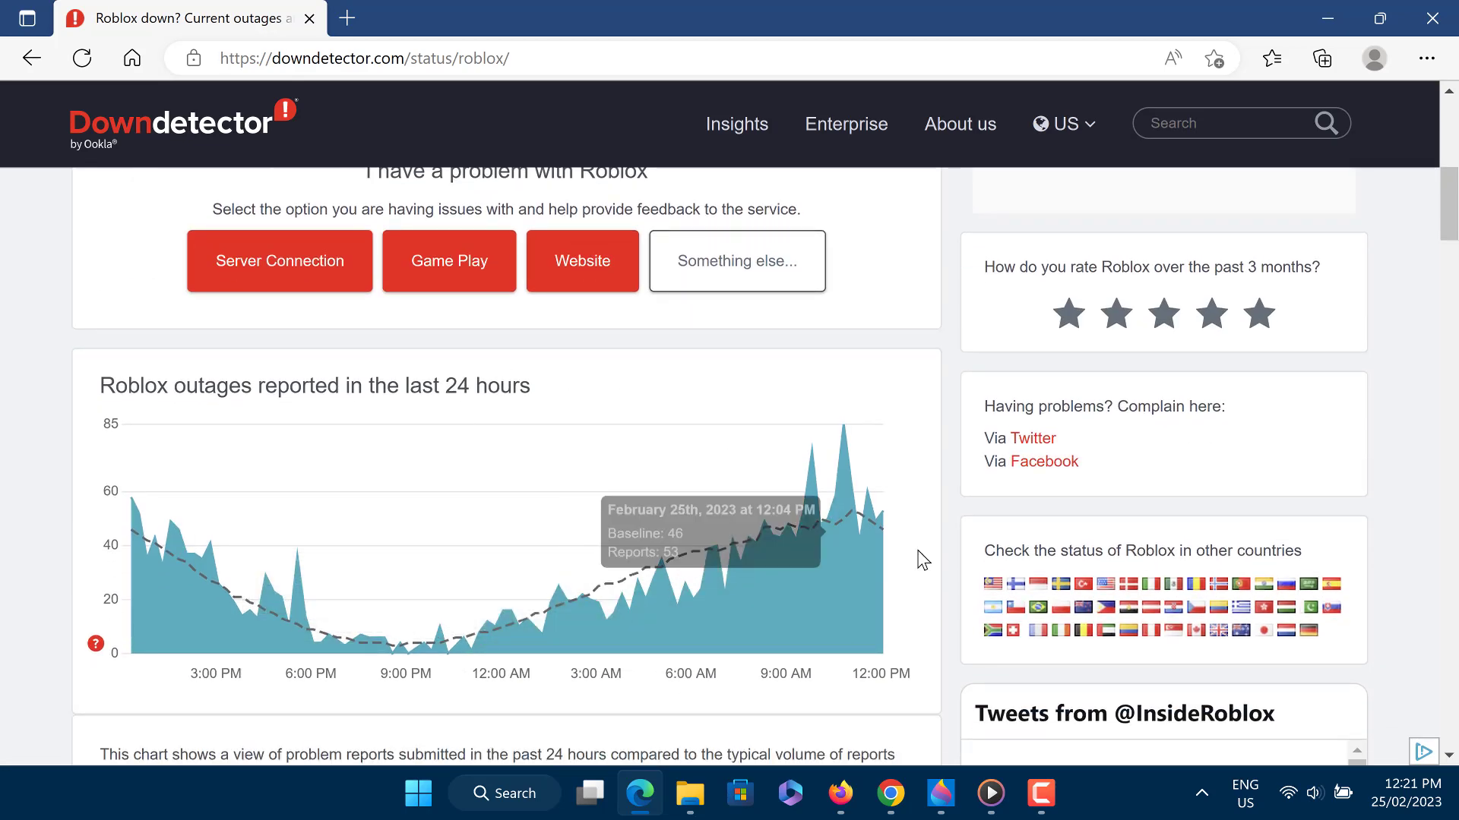
scroll(666, 734, "up", 2)
scroll(665, 739, "up", 3)
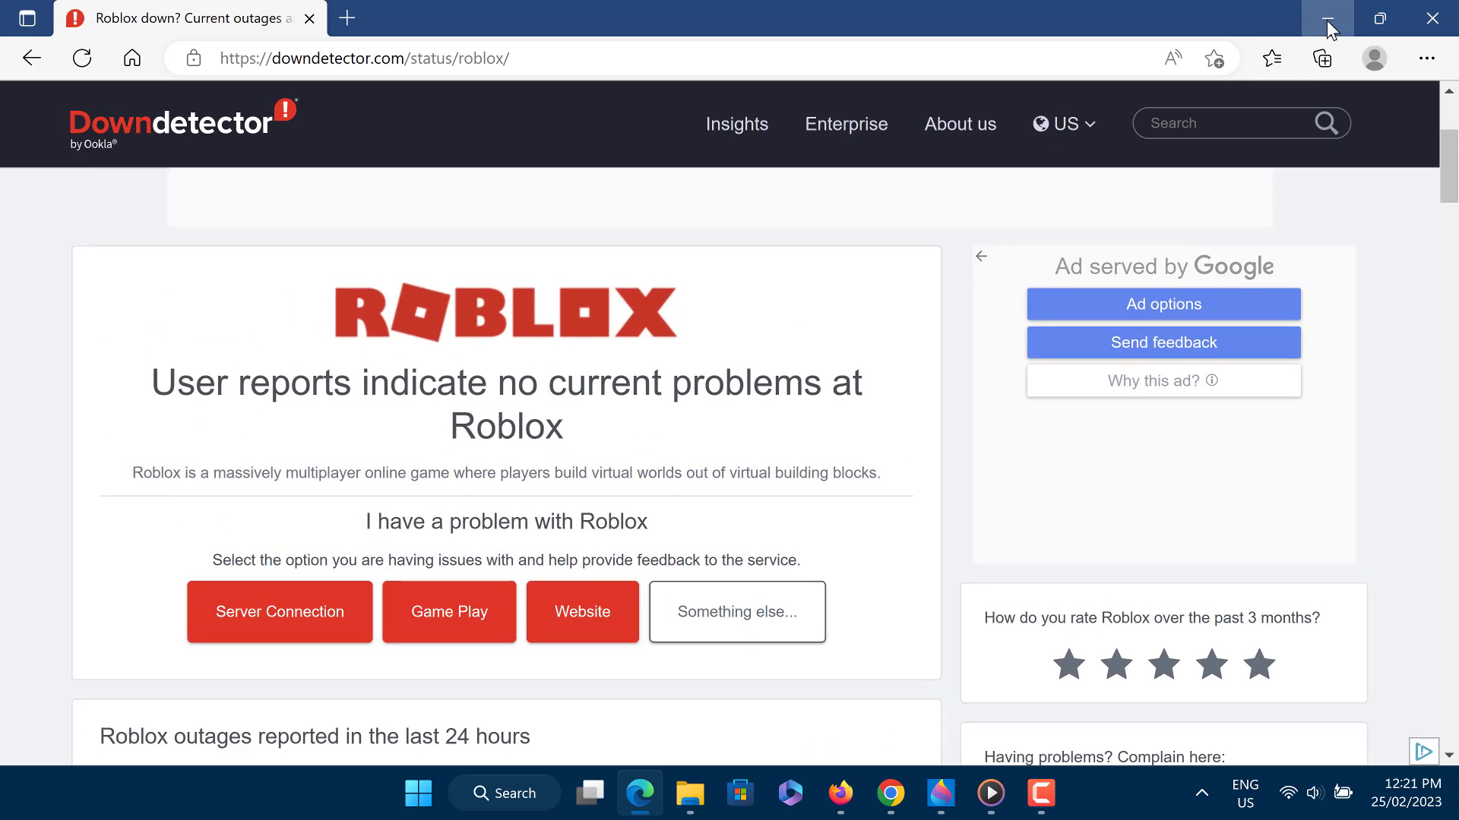
- Minimize Edge and bring up the Roblox Player desktop shortcut's context menu
left_click(1327, 20)
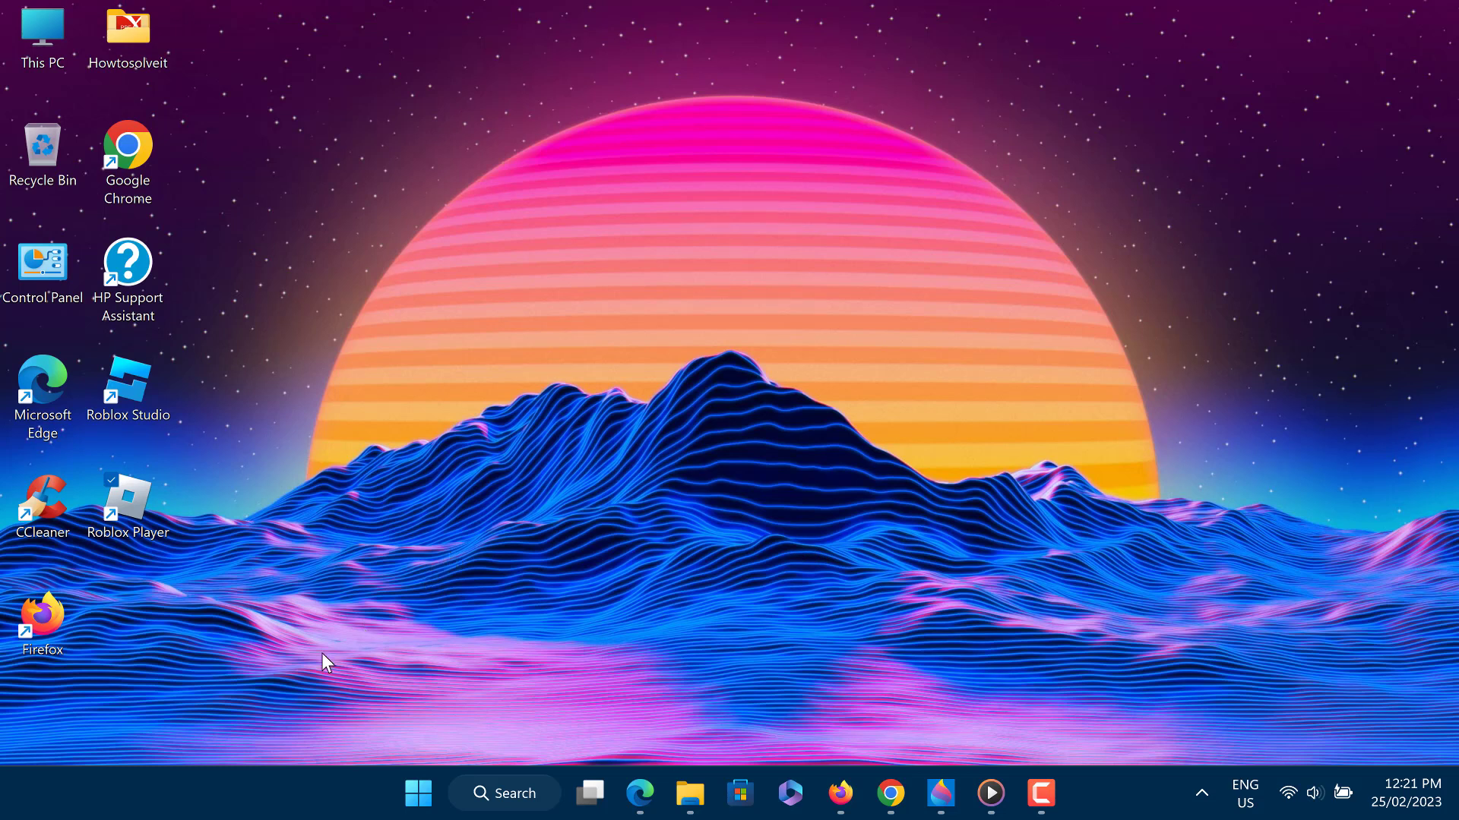
right_click(129, 507)
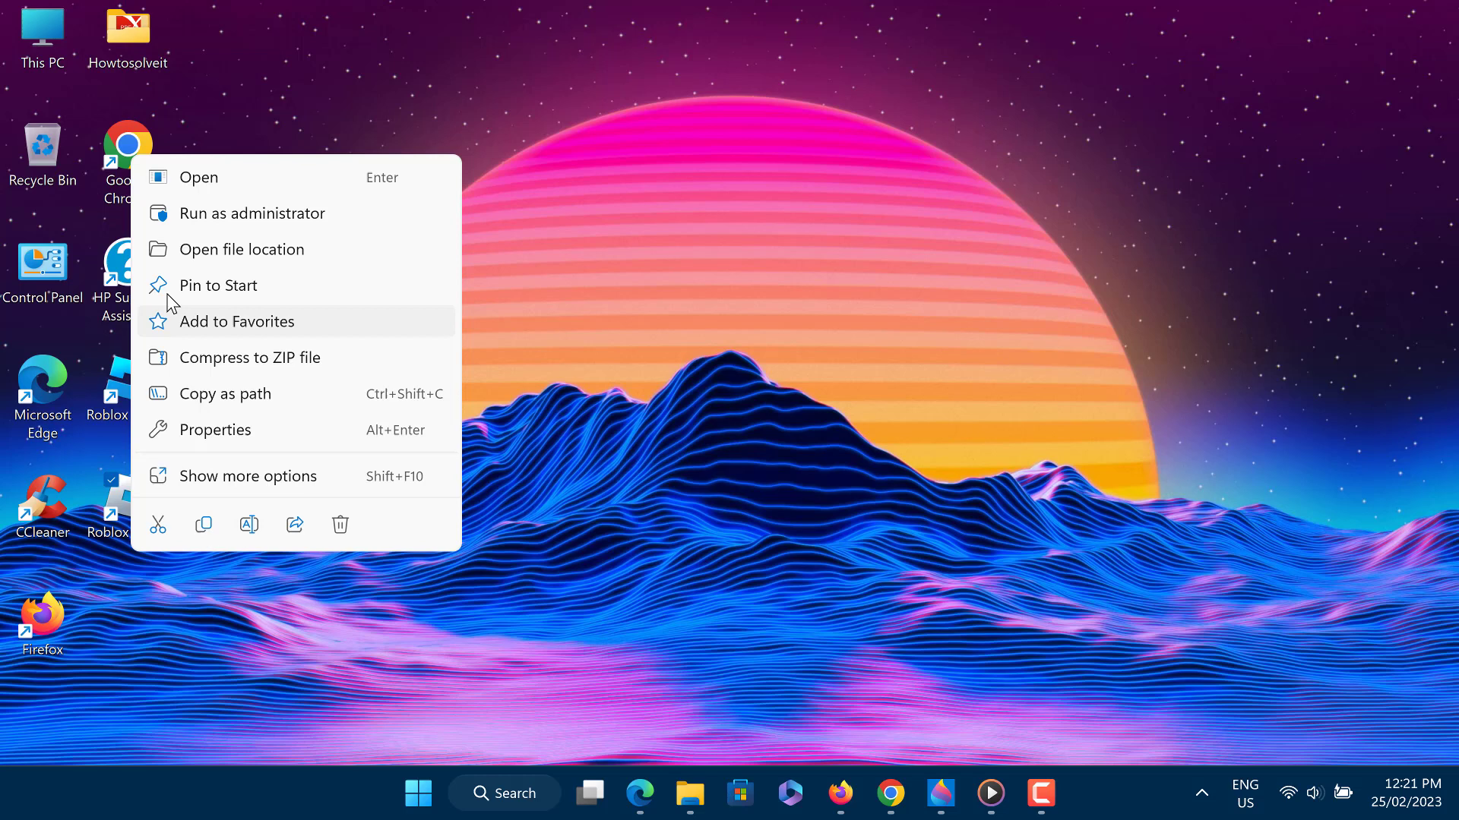
- In the Roblox AppData folder, delete AnalyticsSettings.xml, frm.cfg and GlobalBasicSettings_13.xml
left_click(266, 253)
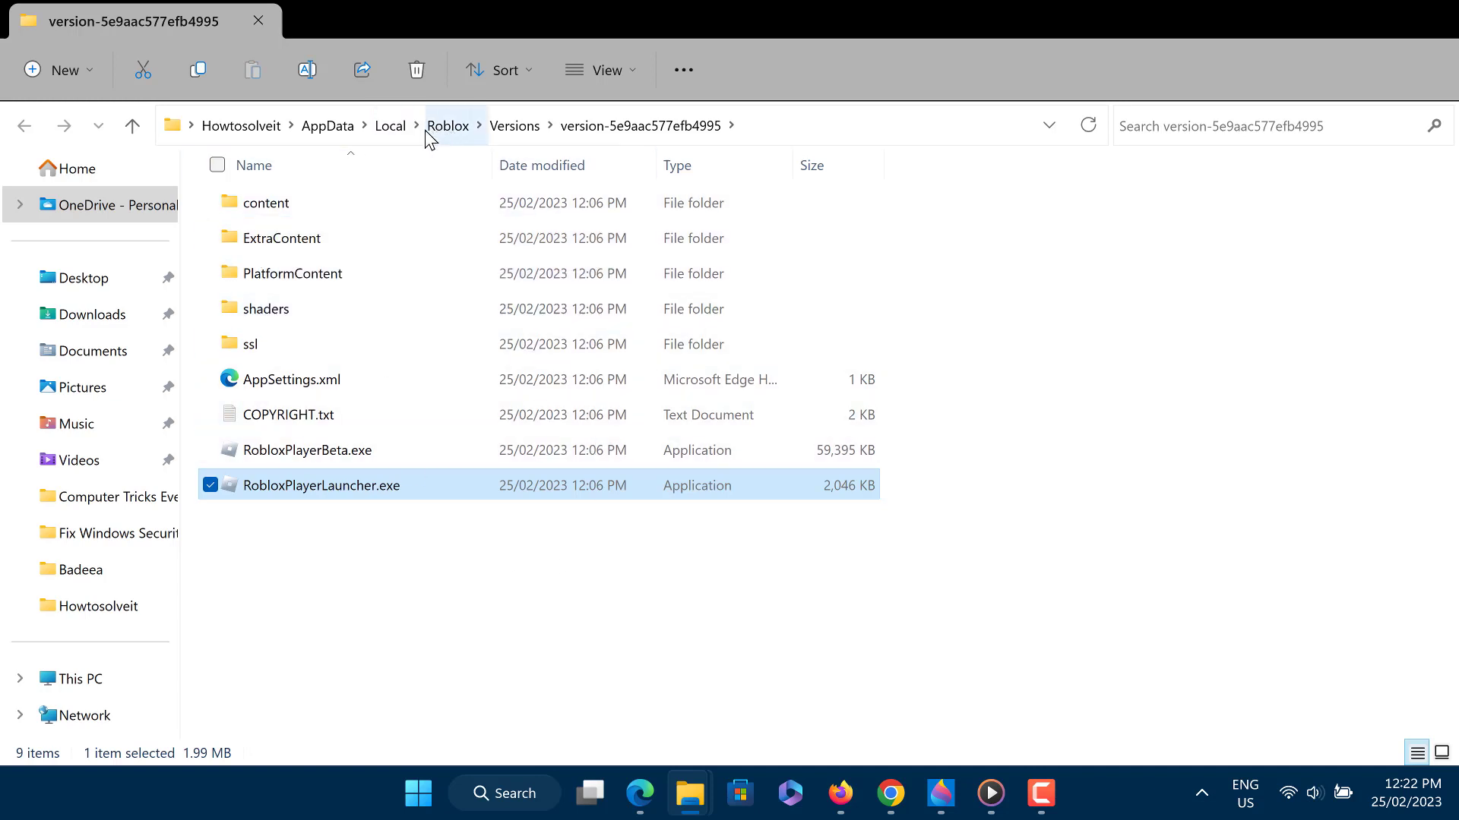
left_click(448, 127)
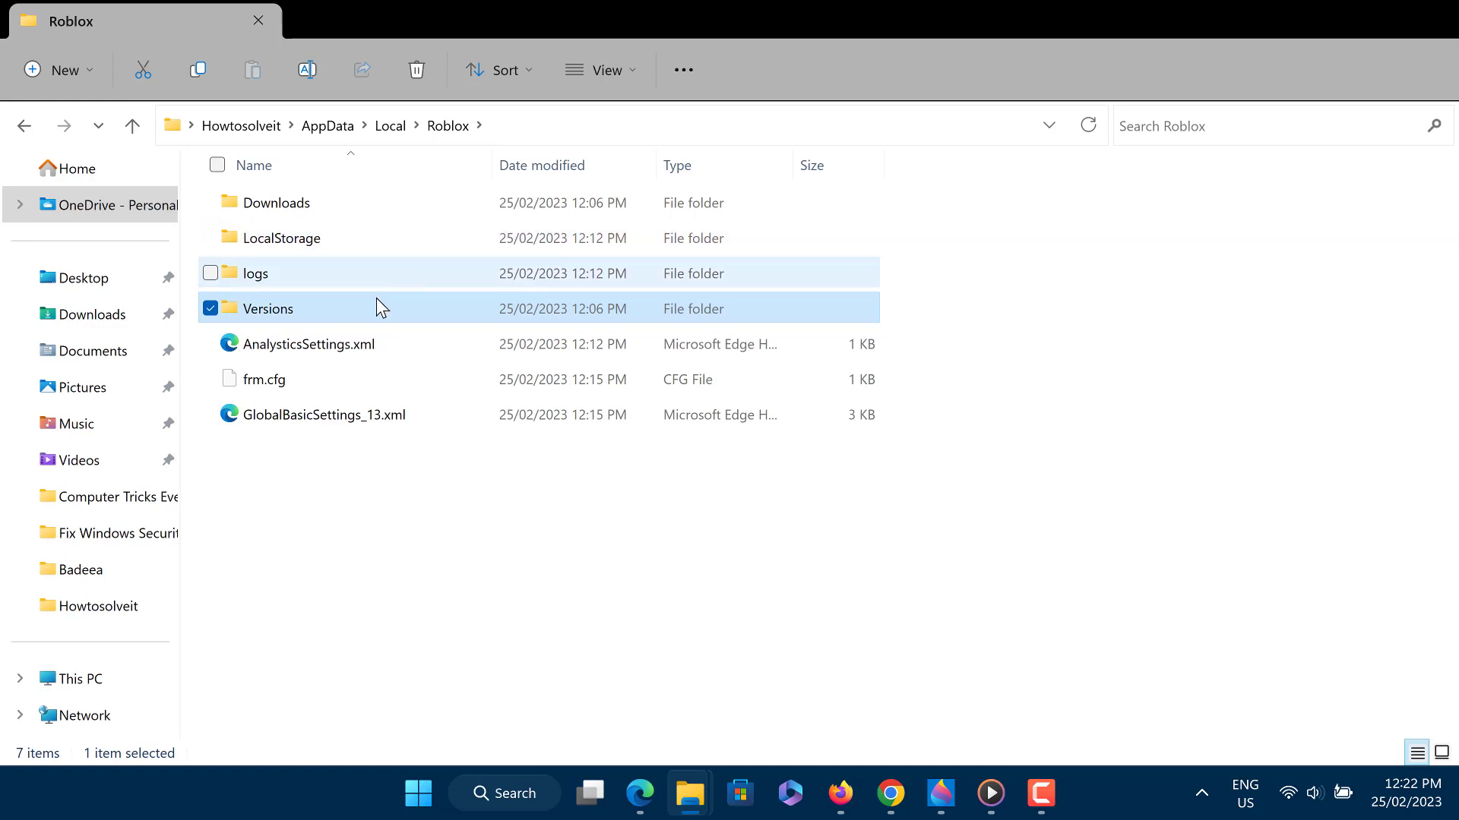
left_click(256, 346)
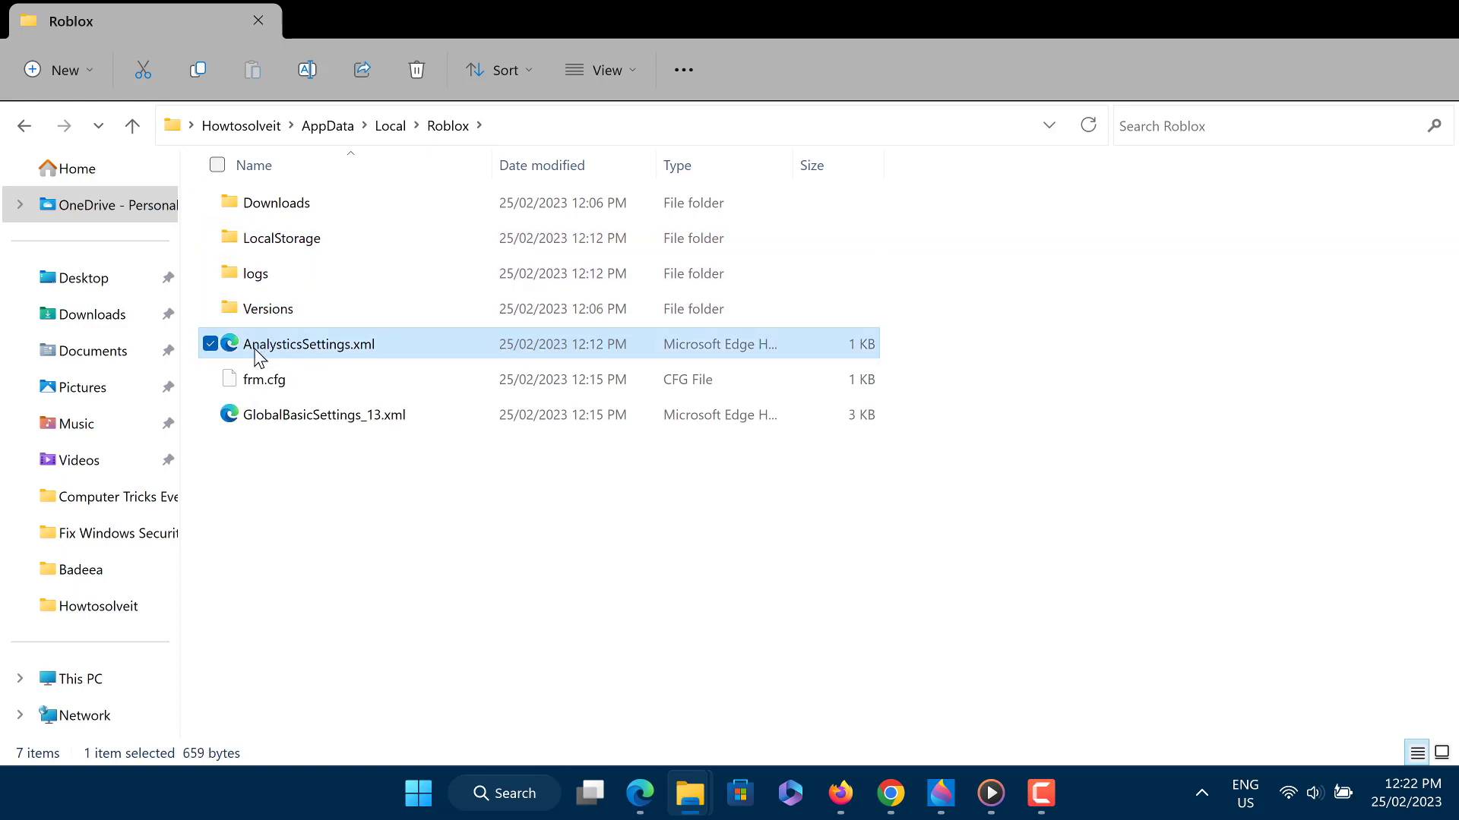
left_click(260, 380, "ctrl")
left_click(260, 416, "ctrl")
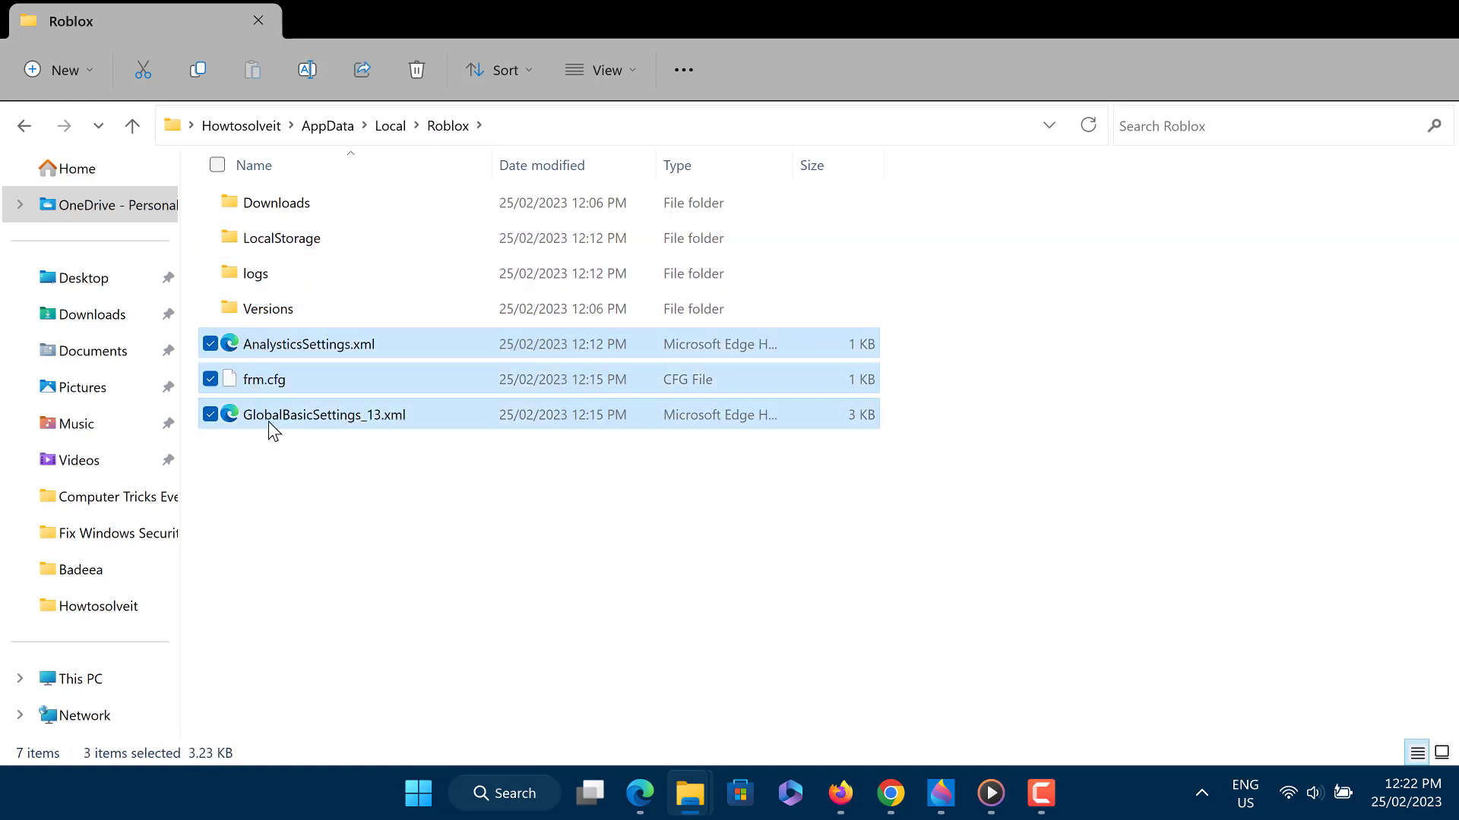
right_click(289, 350)
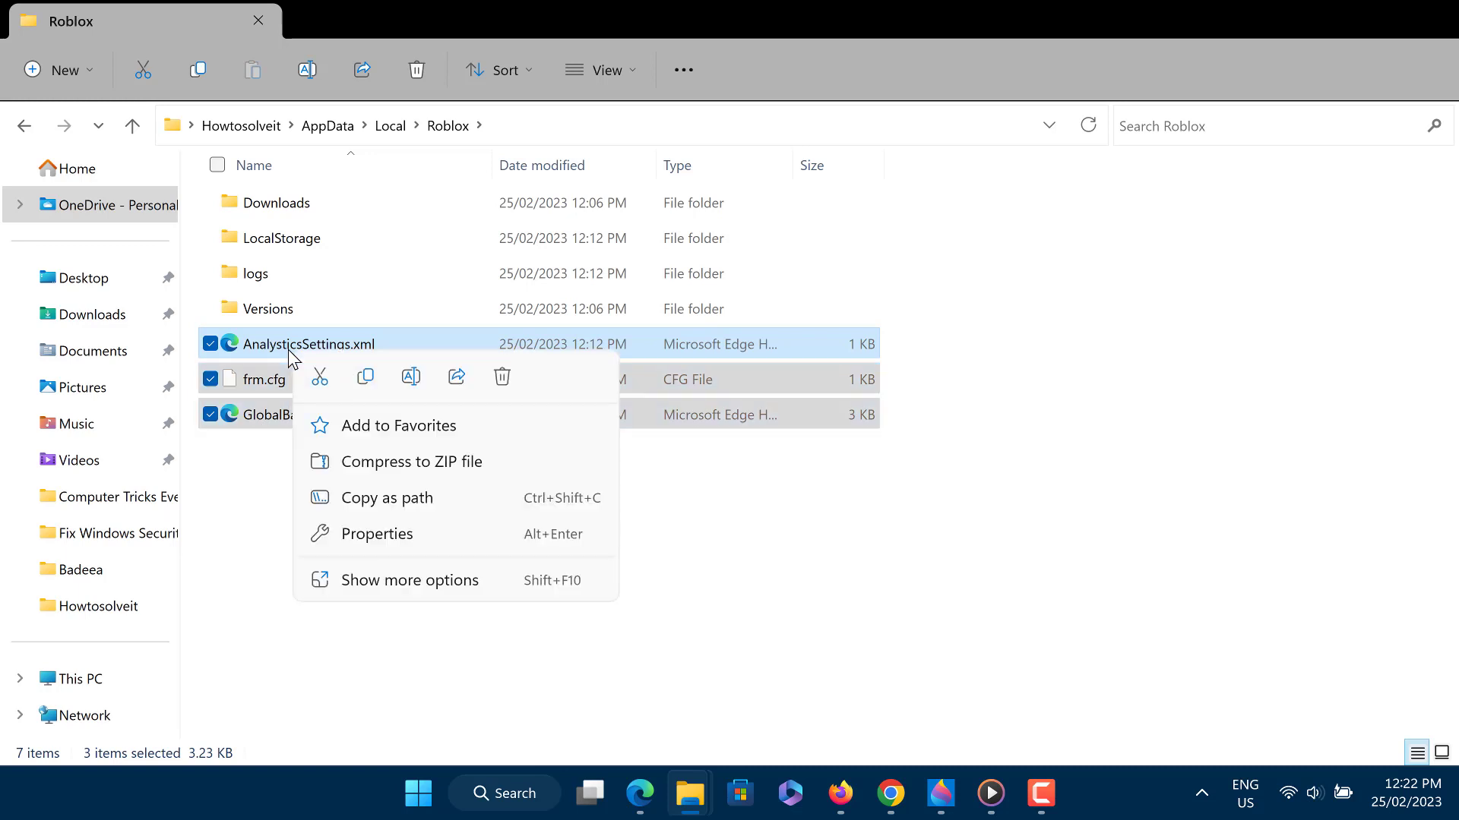
left_click(503, 377)
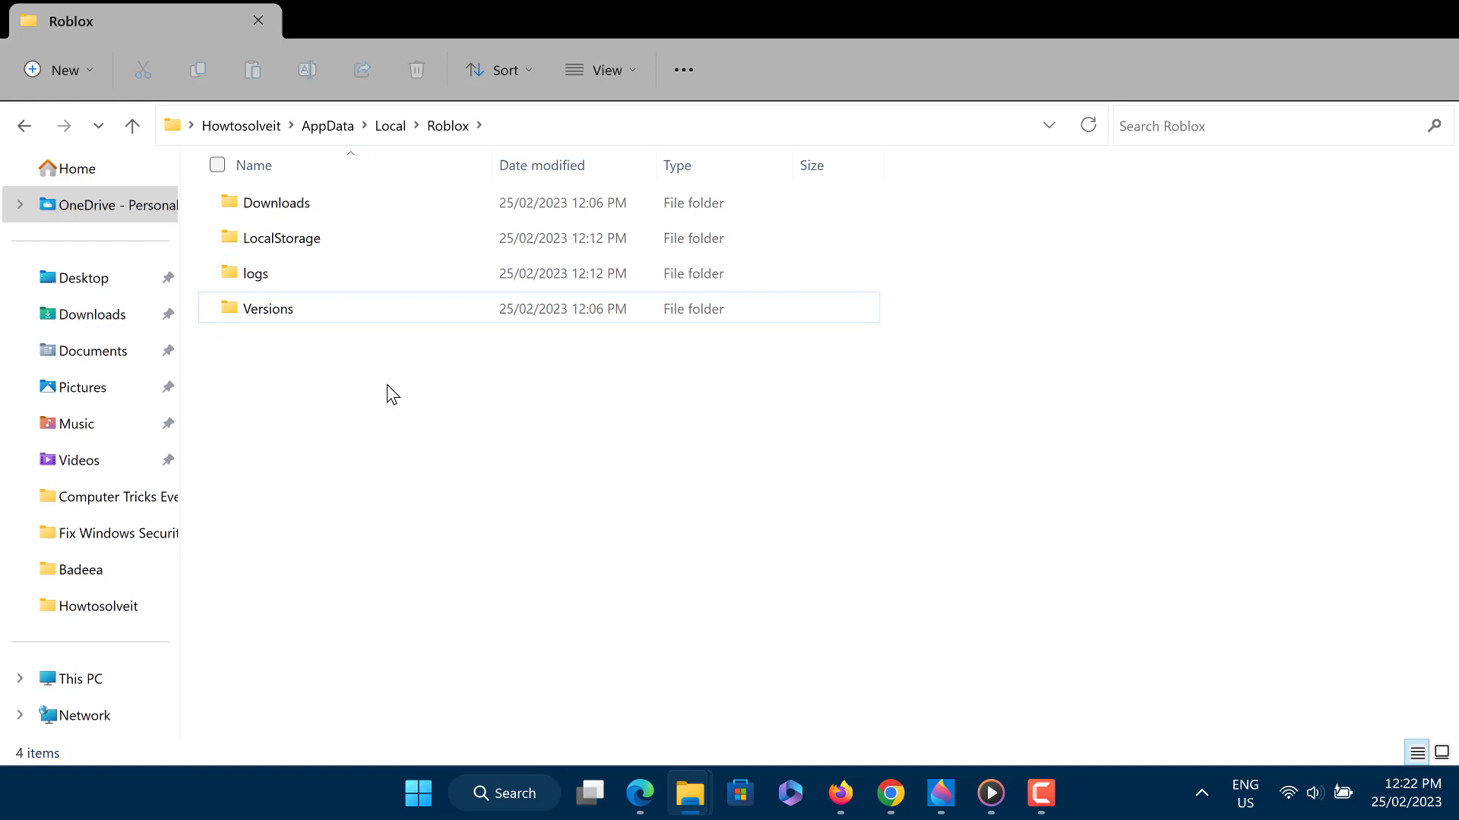
- Close the Roblox File Explorer window to return to the desktop
left_click(1432, 27)
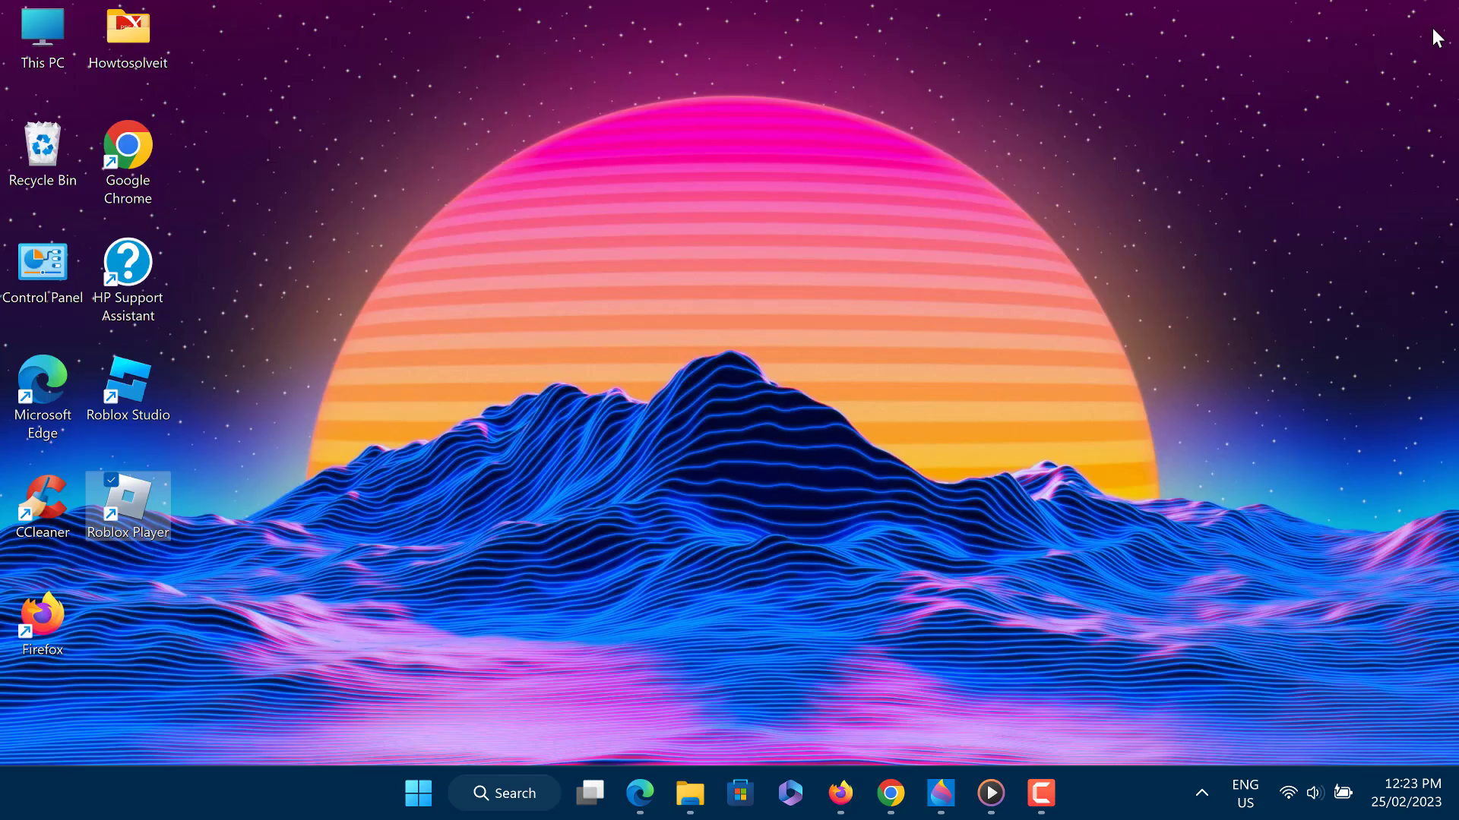